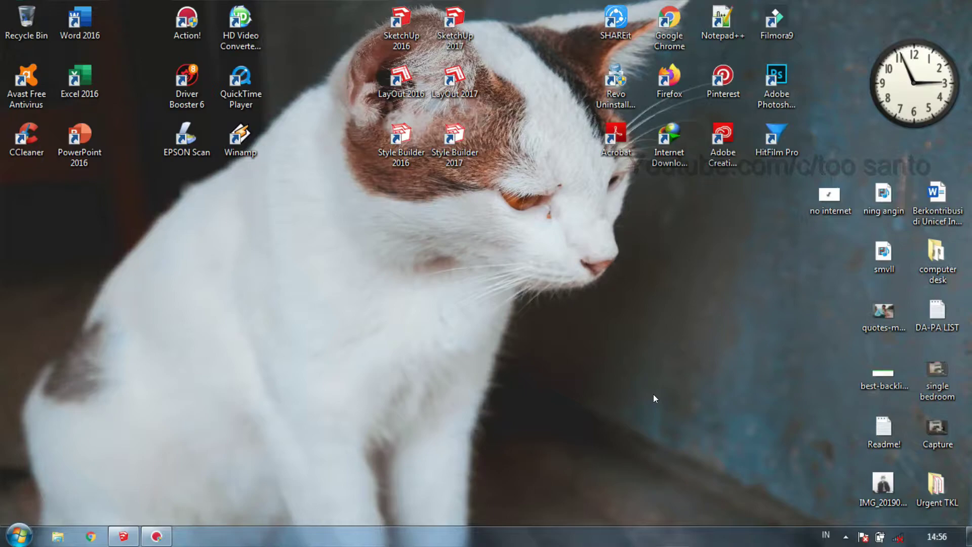
# - Restore the 'dome light final' SketchUp window from the taskbar
pyautogui.click(122, 538)
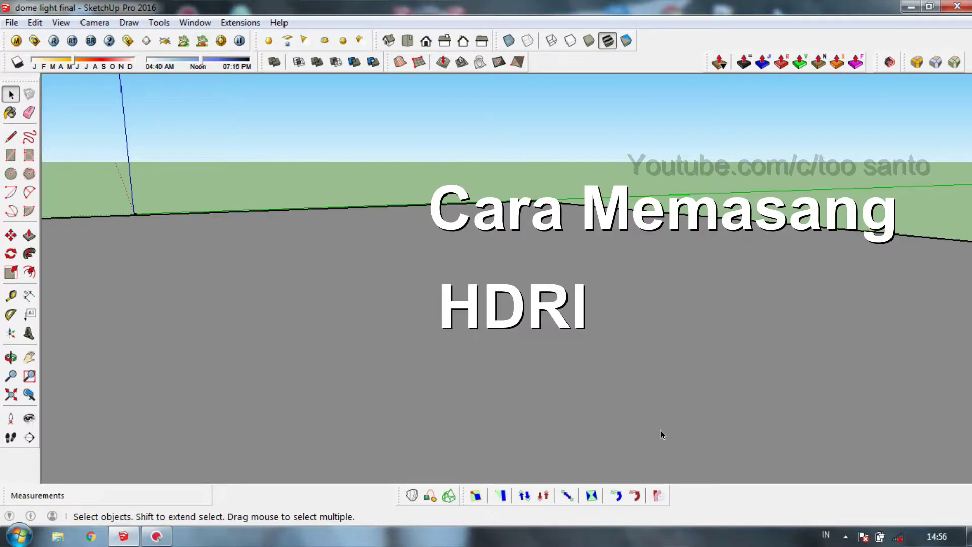
# - Orbit the view across the empty ground plane toward the horizon
pyautogui.moveTo(642, 358); pyautogui.dragTo(600, 285, button='middle')
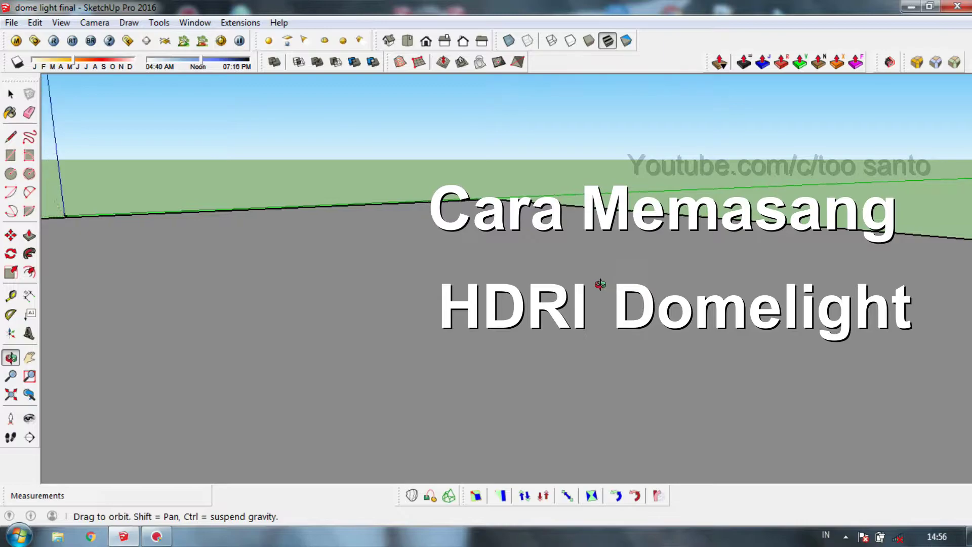
pyautogui.moveTo(600, 285); pyautogui.dragTo(574, 285)
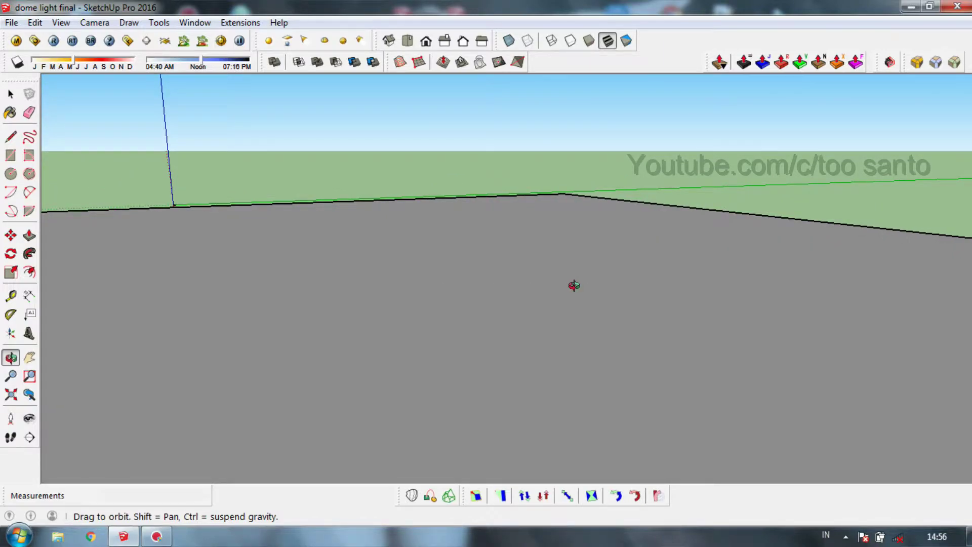
pyautogui.moveTo(574, 285); pyautogui.dragTo(585, 283)
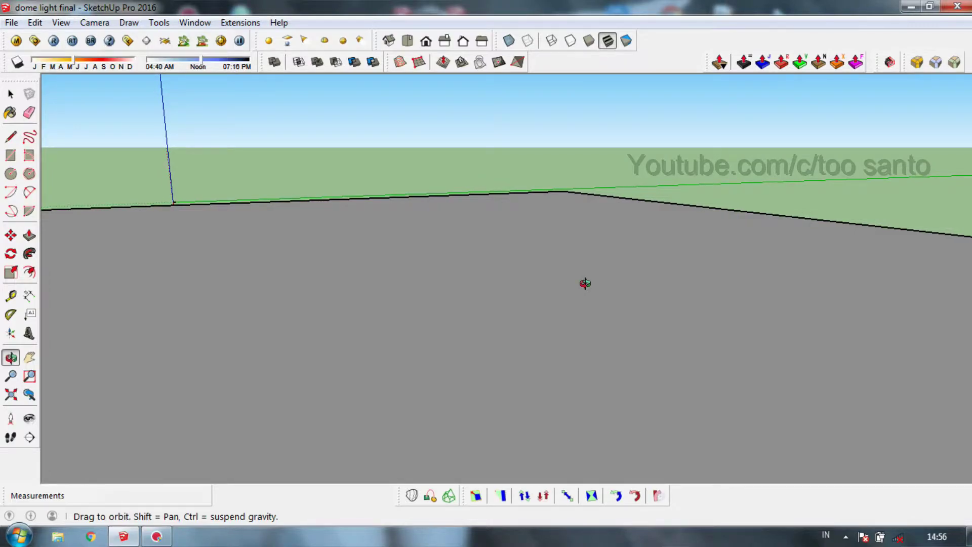
pyautogui.click(35, 41)
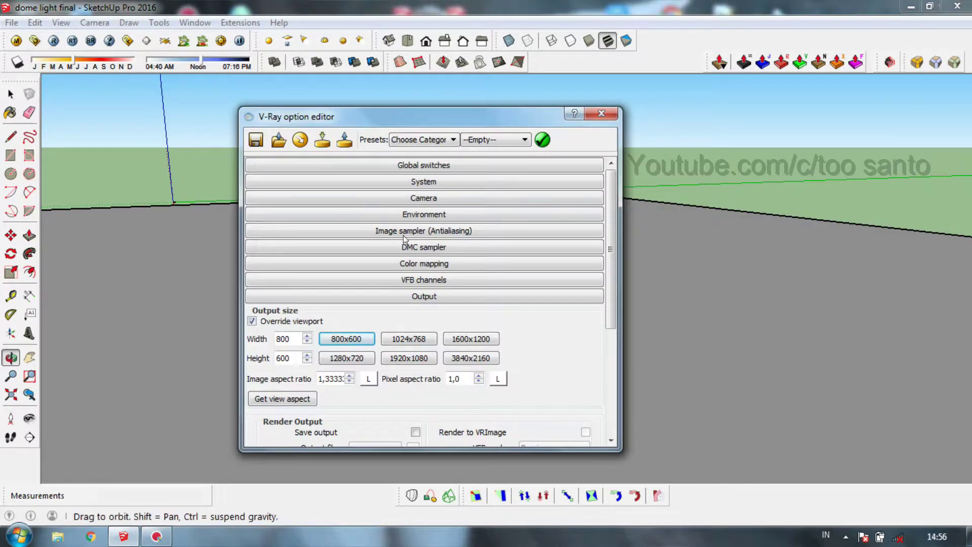
pyautogui.click(433, 290)
pyautogui.click(428, 213)
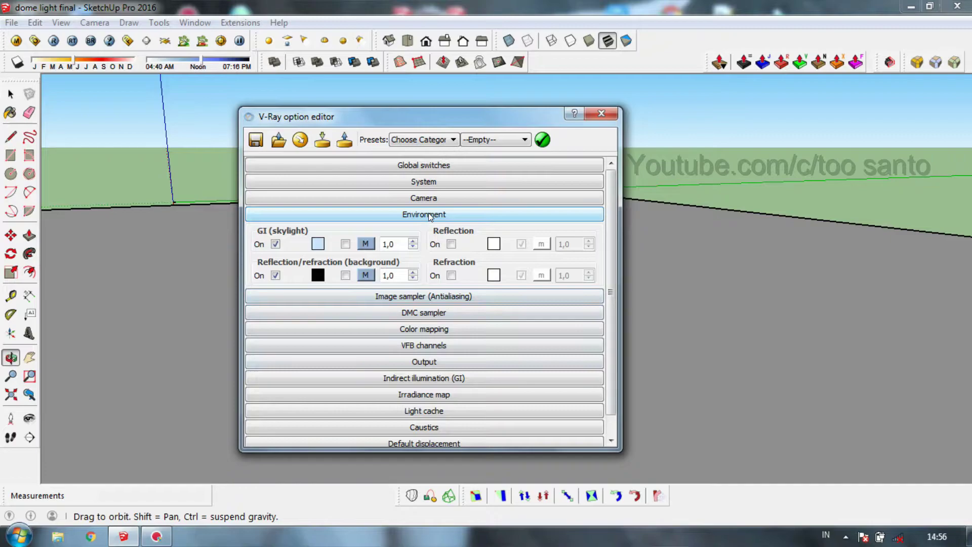
pyautogui.click(429, 213)
pyautogui.click(396, 210)
pyautogui.click(601, 113)
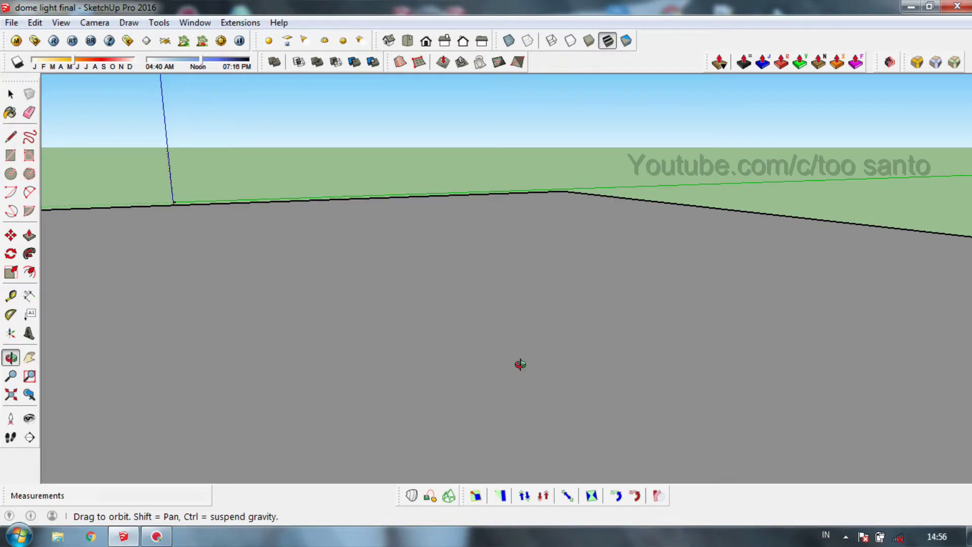
# - Reframe the horizon over the ground plane, then return to the Select tool
pyautogui.moveTo(486, 337); pyautogui.dragTo(496, 337)
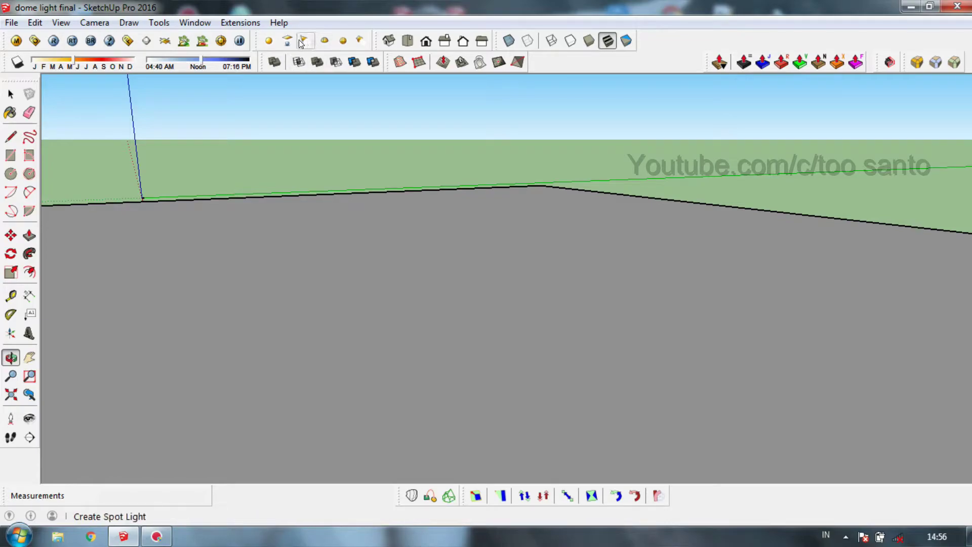
pyautogui.moveTo(337, 319); pyautogui.dragTo(361, 337)
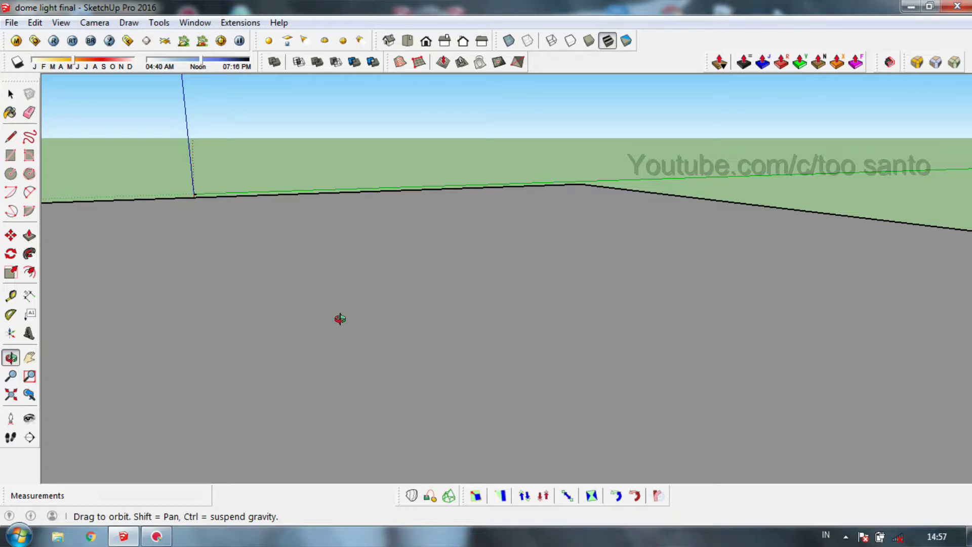
pyautogui.press('space')
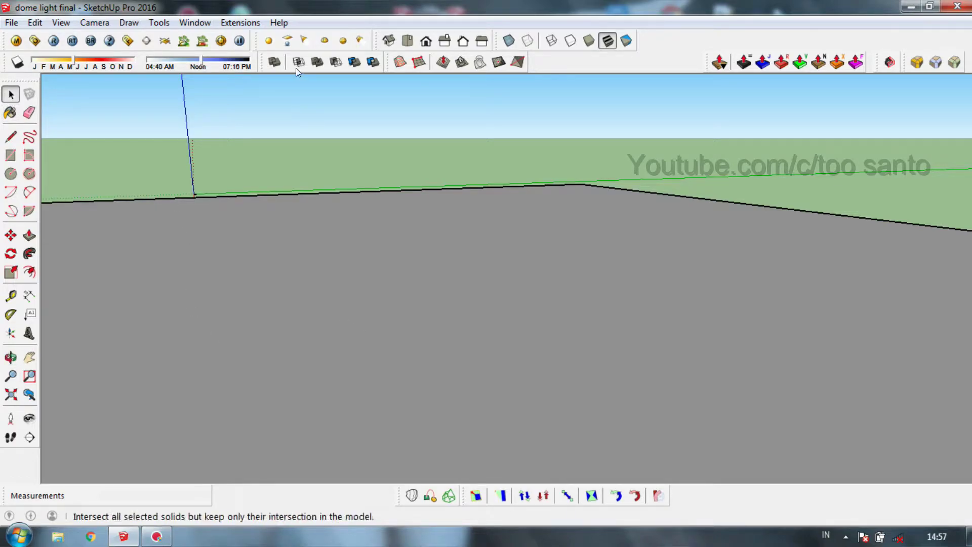
# - Place a V-Ray dome light on the ground plane with a centre point and radius
pyautogui.click(327, 43)
pyautogui.click(293, 272)
pyautogui.click(328, 268)
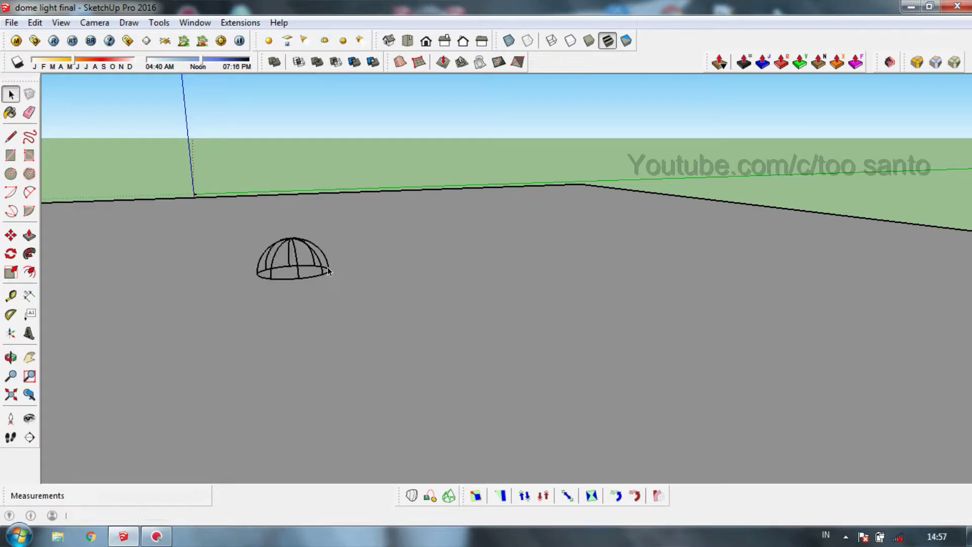
pyautogui.click(298, 242)
pyautogui.click(293, 242)
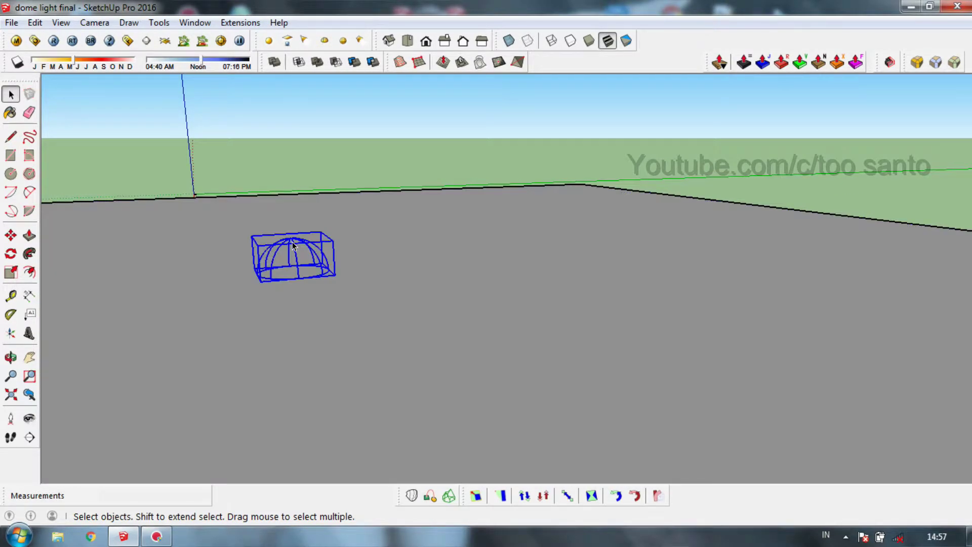
pyautogui.press('m')
pyautogui.moveTo(293, 245); pyautogui.dragTo(270, 201)
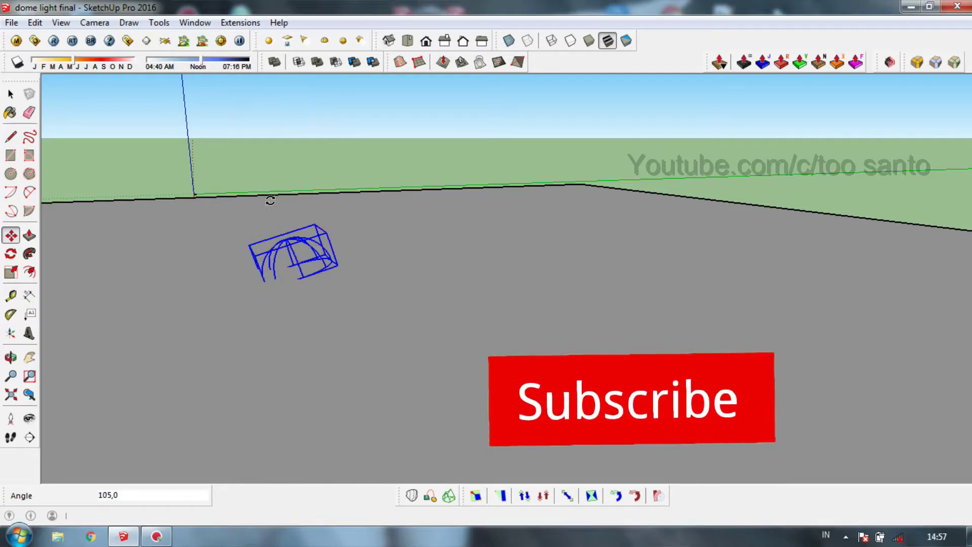
pyautogui.press('Escape')
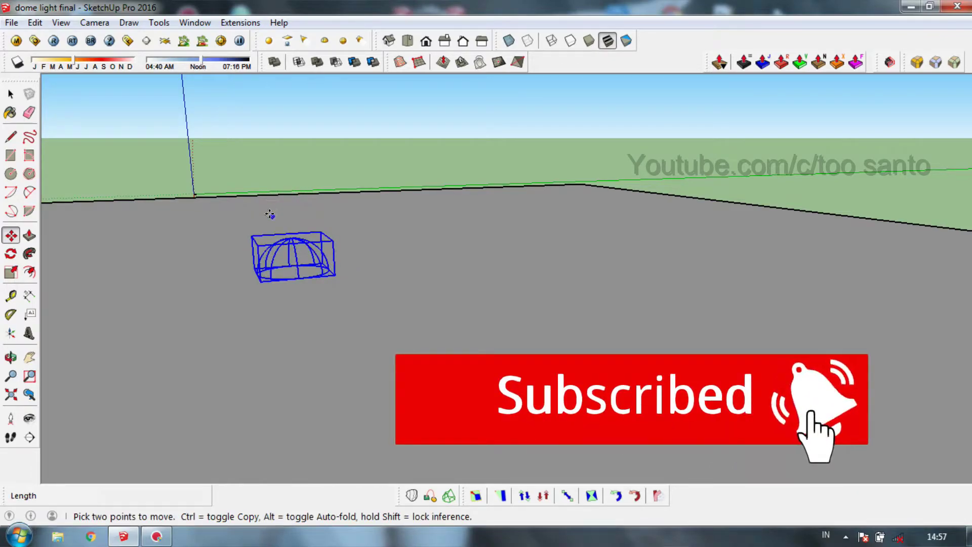
# - Orbit the view to get a clear look at the new dome
pyautogui.press('o')
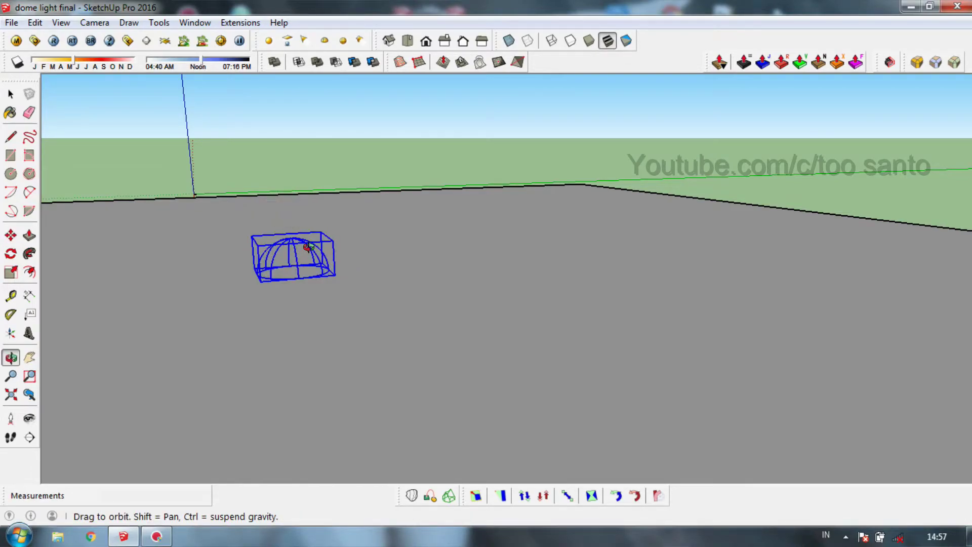
pyautogui.moveTo(309, 248)
pyautogui.mouseDown()
pyautogui.moveTo(279, 255)
pyautogui.moveTo(318, 257)
pyautogui.mouseUp()
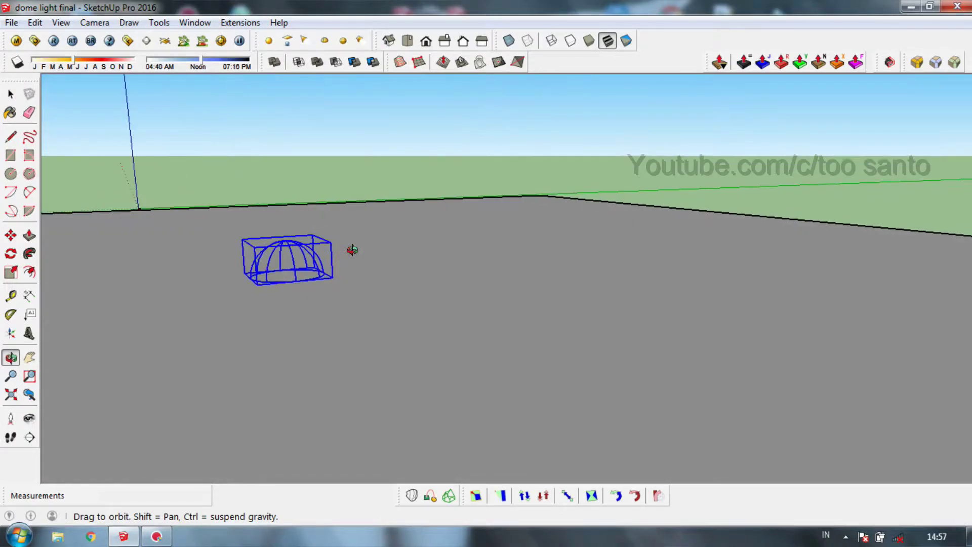
pyautogui.press('space')
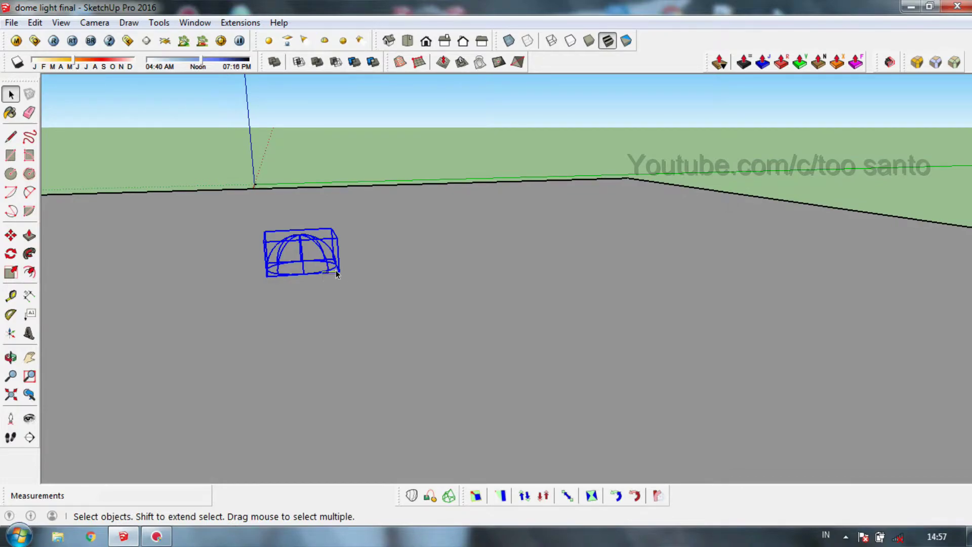
pyautogui.click(349, 278)
pyautogui.moveTo(342, 306); pyautogui.dragTo(355, 289, button='middle')
# - Open the dome light's V-Ray Edit light editor and move it aside
pyautogui.press('space')
pyautogui.click(288, 257)
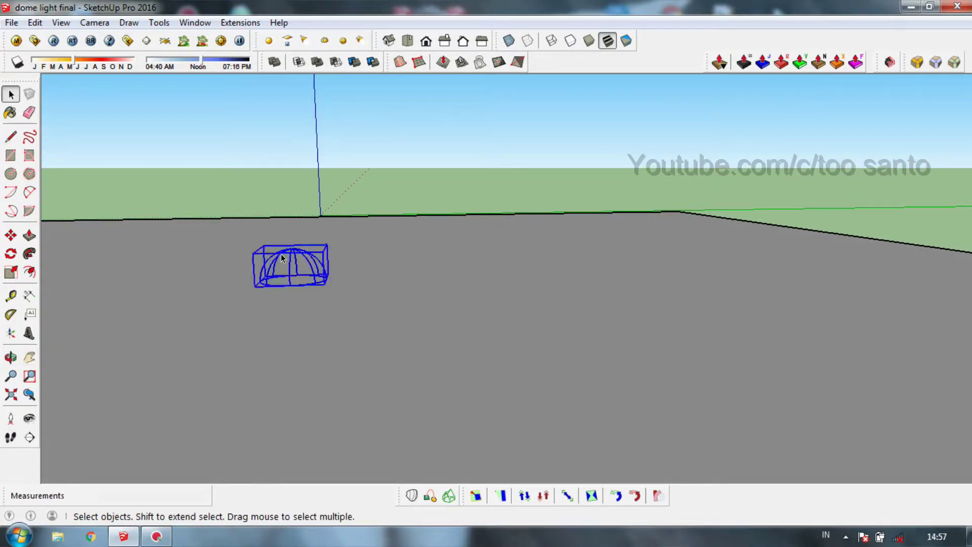
pyautogui.rightClick(289, 256)
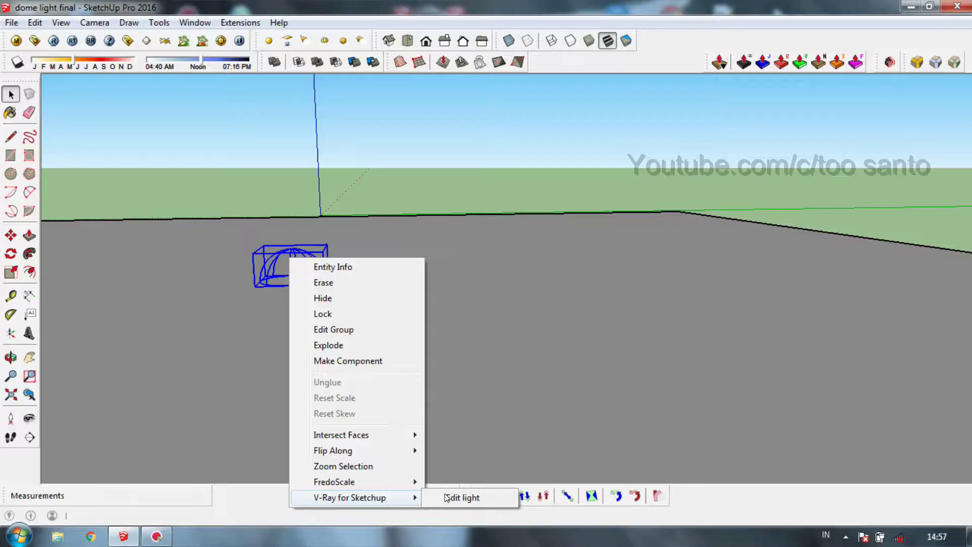
pyautogui.click(446, 498)
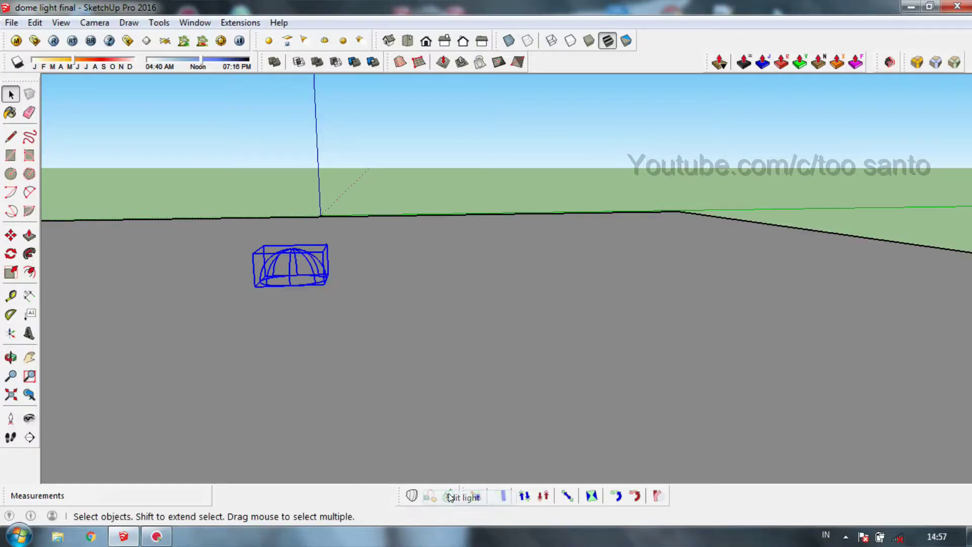
pyautogui.moveTo(609, 102); pyautogui.dragTo(497, 92)
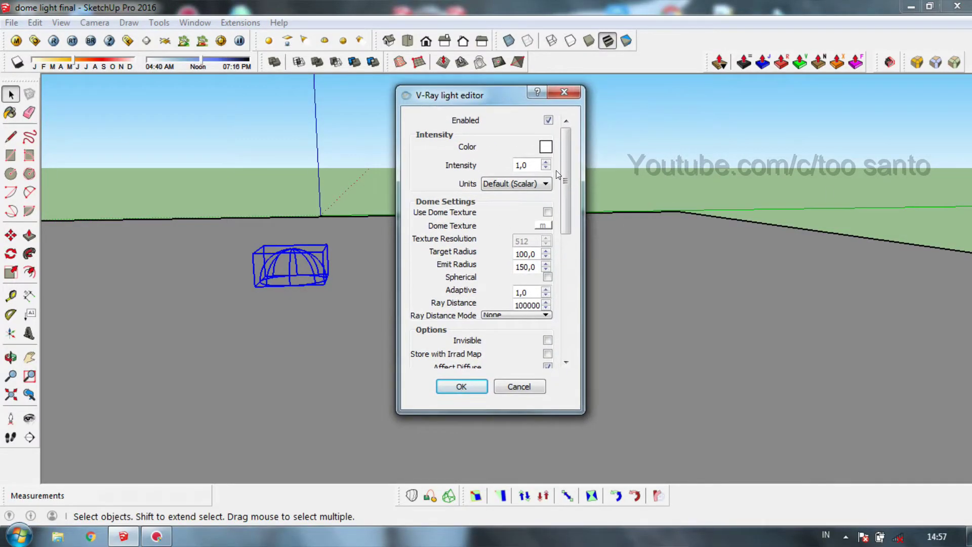
# - Set the dome light Intensity to 80
pyautogui.doubleClick(532, 163)
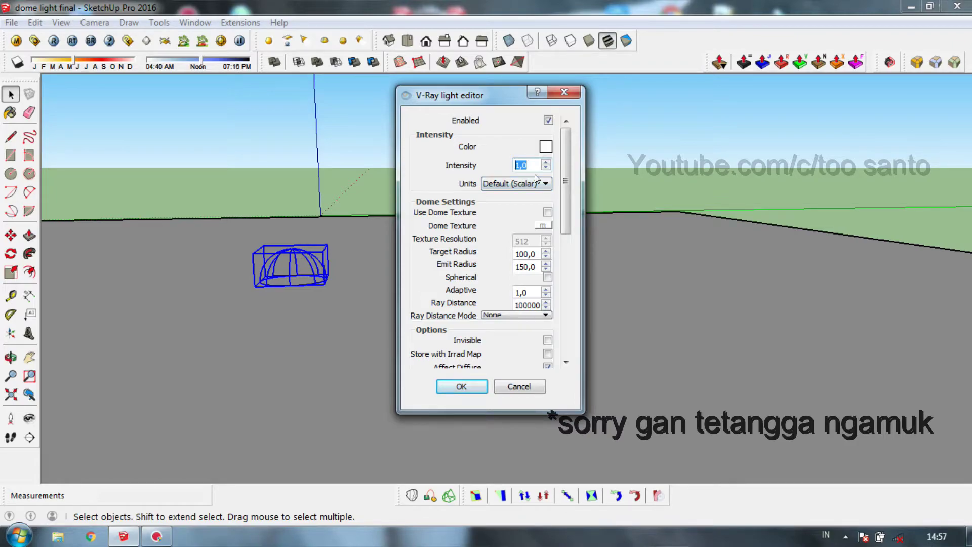
pyautogui.write('80')
pyautogui.scroll(-1, 562, 222)
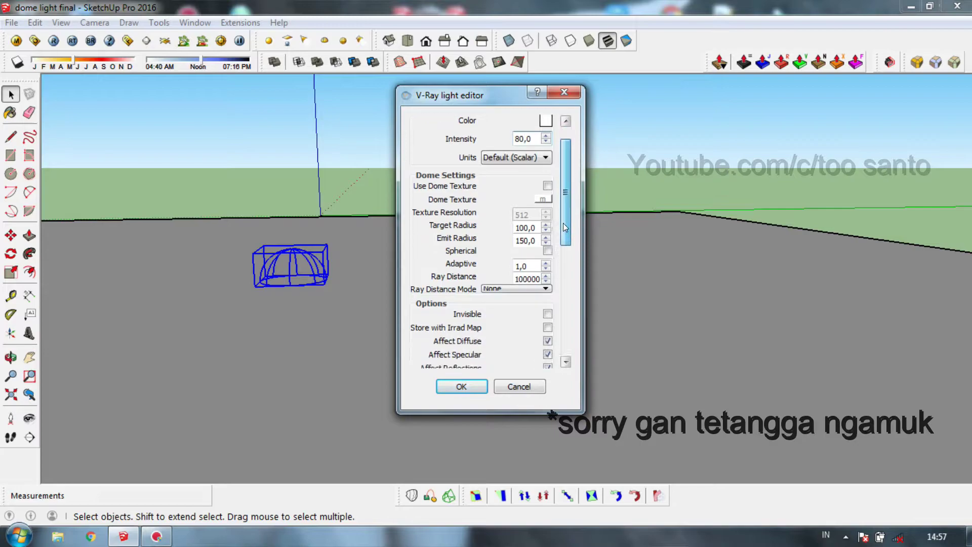
pyautogui.scroll(1, 561, 198)
pyautogui.moveTo(563, 205); pyautogui.dragTo(569, 230)
# - Enable Use Dome Texture with Spherical, and set Subdivs to 60
pyautogui.click(550, 211)
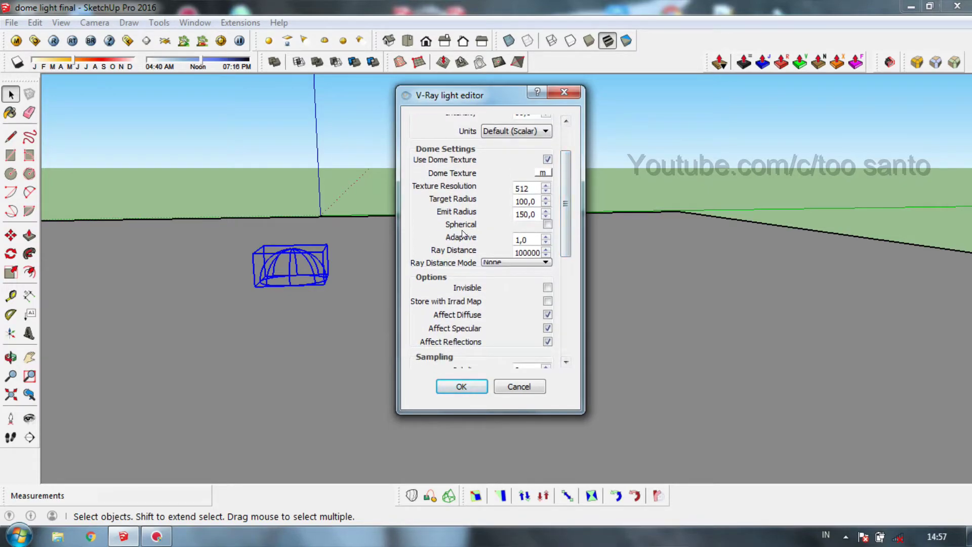
pyautogui.click(547, 224)
pyautogui.moveTo(564, 215); pyautogui.dragTo(573, 267)
pyautogui.doubleClick(514, 262)
pyautogui.write('60')
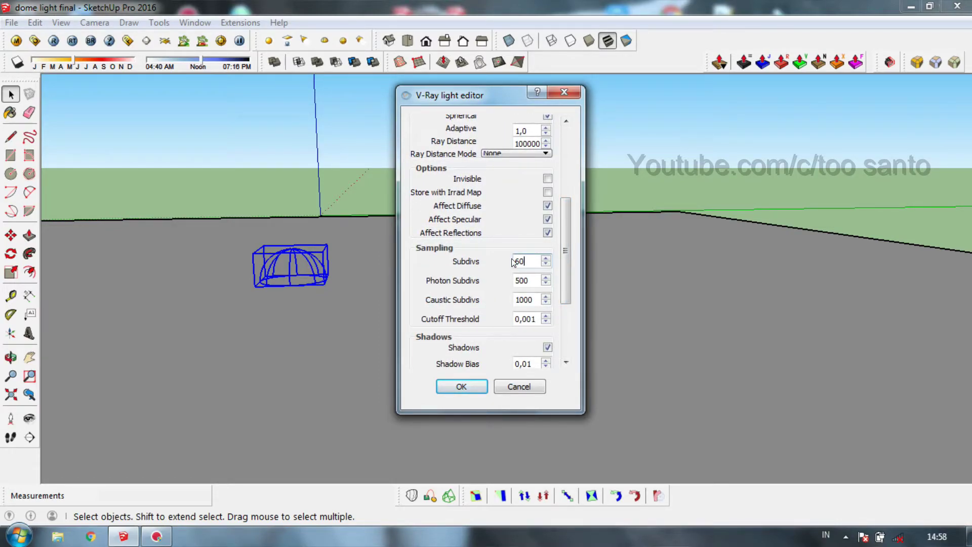
pyautogui.moveTo(566, 254)
pyautogui.mouseDown()
pyautogui.moveTo(563, 229)
pyautogui.moveTo(570, 305)
pyautogui.moveTo(565, 184)
pyautogui.mouseUp()
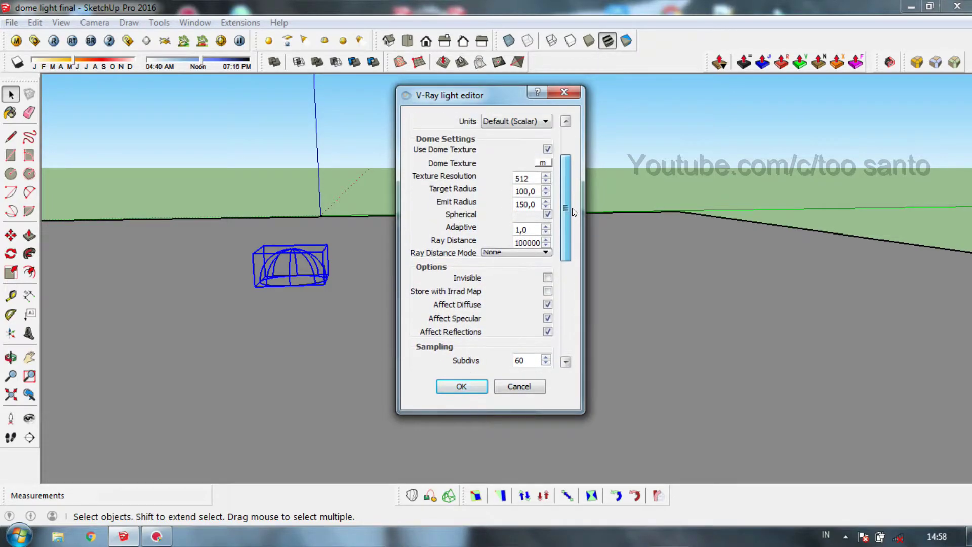
pyautogui.moveTo(495, 99); pyautogui.dragTo(448, 95)
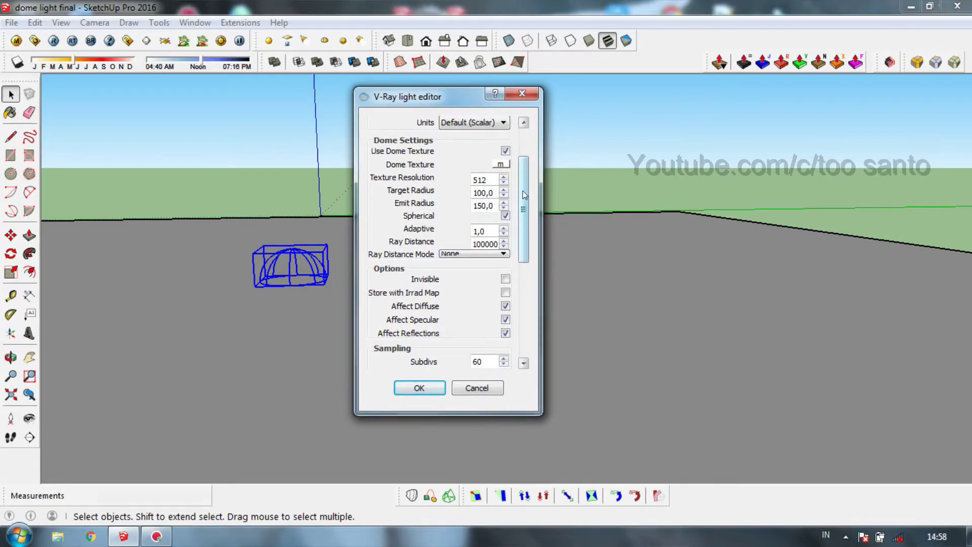
pyautogui.moveTo(522, 191); pyautogui.dragTo(522, 175)
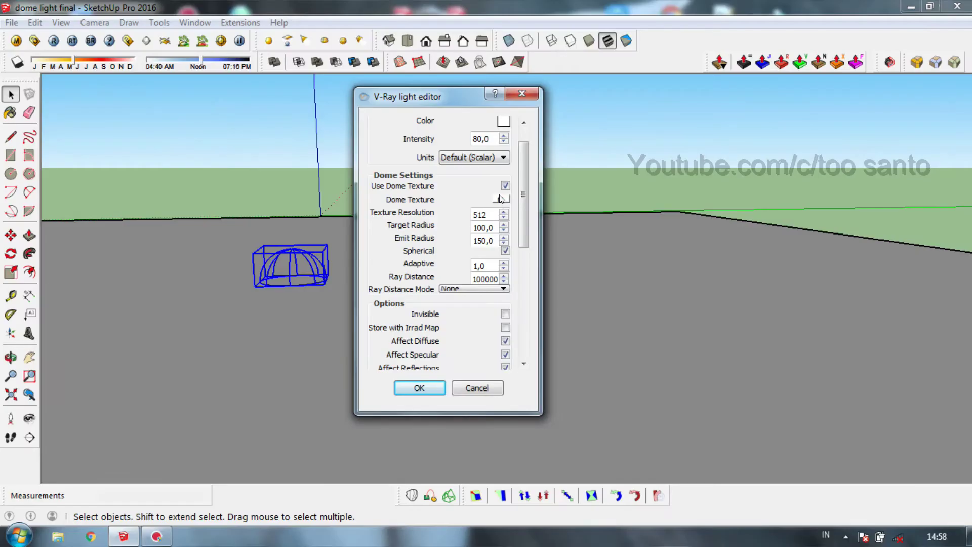
# - Make the dome texture a TexBitmap, bringing up the Open Bitmap File browser
pyautogui.click(499, 199)
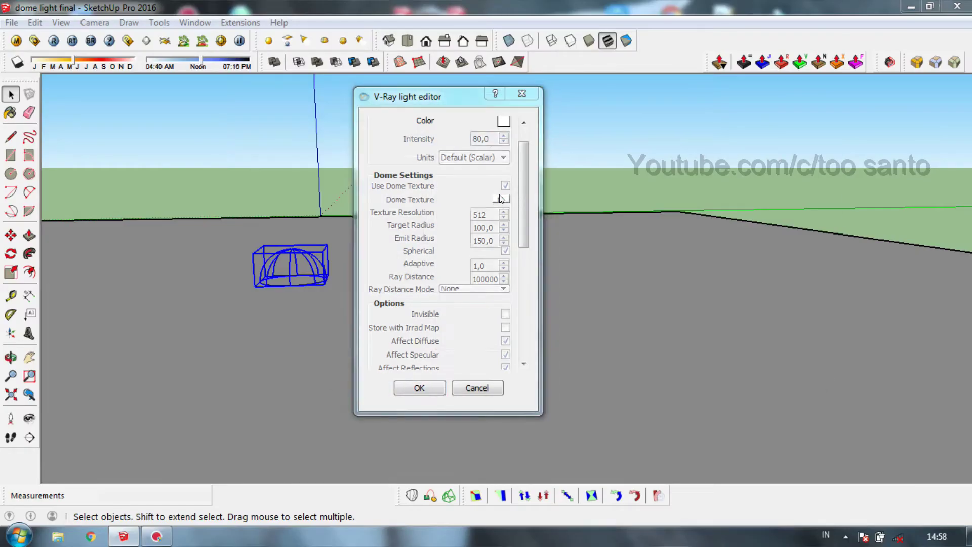
pyautogui.click(357, 283)
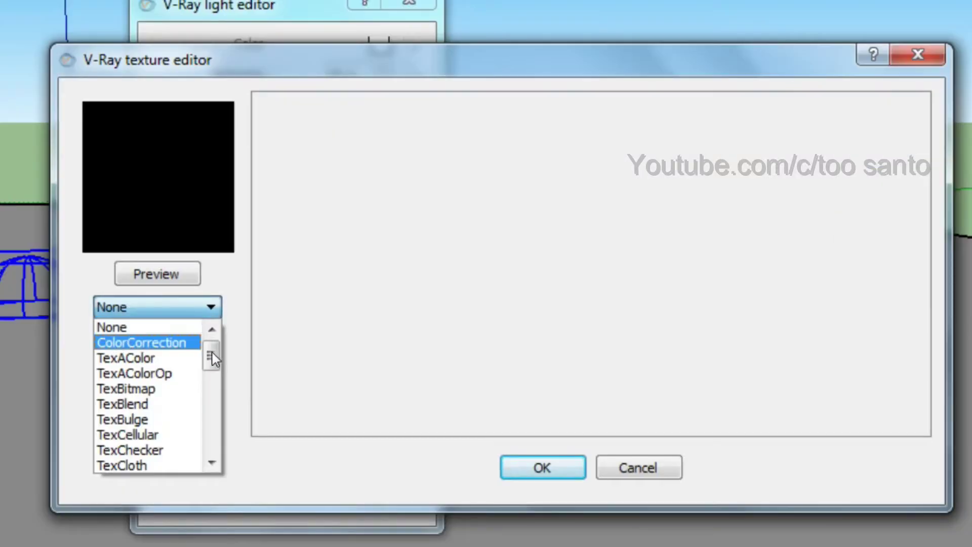
pyautogui.click(155, 390)
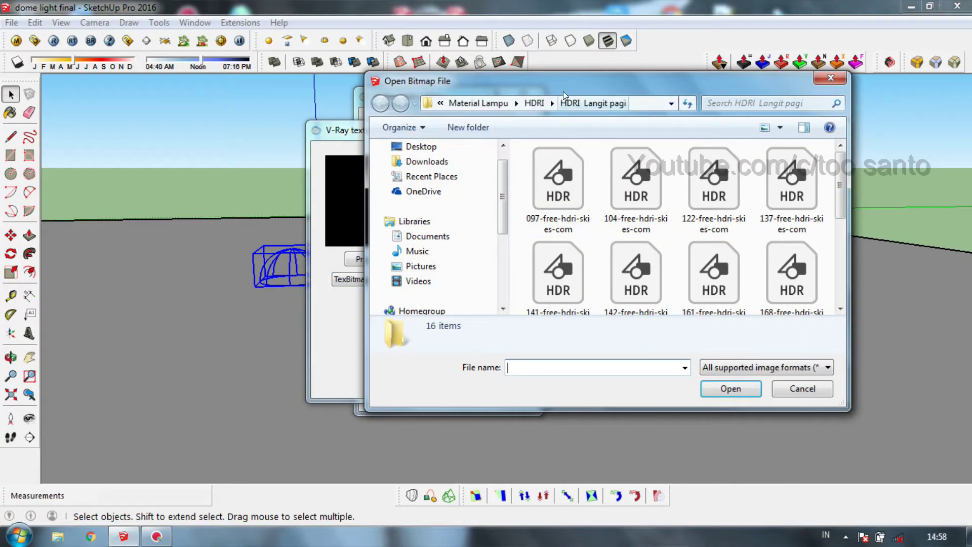
pyautogui.moveTo(563, 92); pyautogui.dragTo(441, 92)
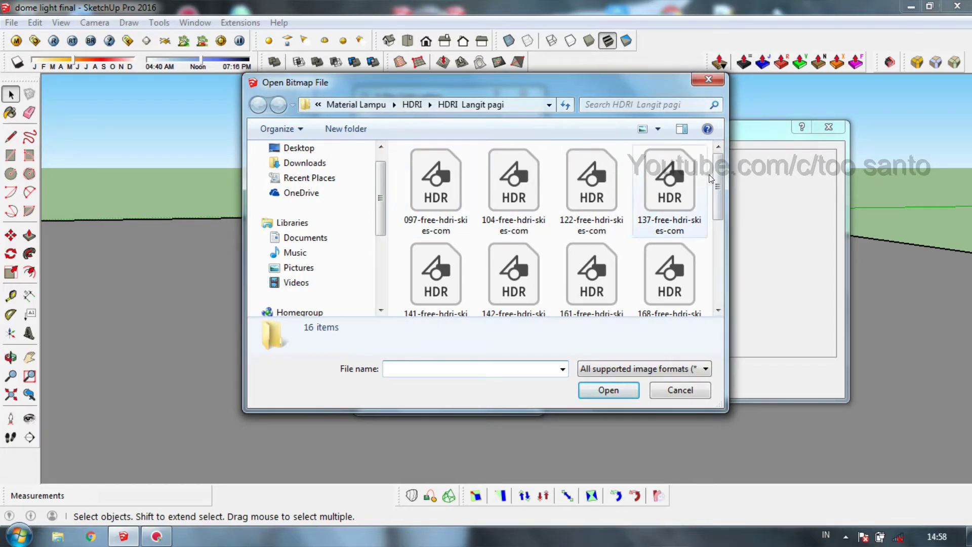
# - Load 097-free-hdri-skies-com from the HDRI Langit pagi folder as the dome bitmap
pyautogui.moveTo(718, 179)
pyautogui.mouseDown()
pyautogui.moveTo(721, 246)
pyautogui.moveTo(711, 171)
pyautogui.mouseUp()
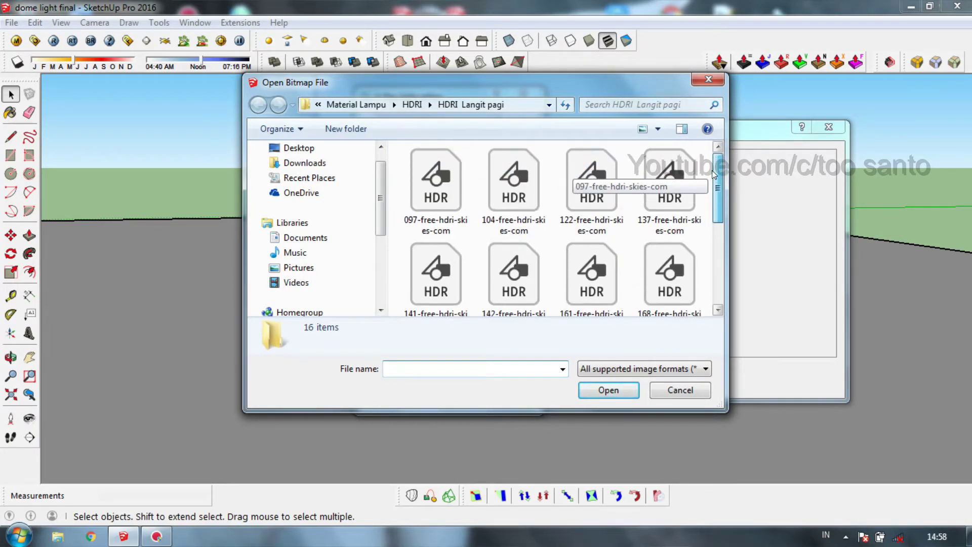
pyautogui.click(437, 201)
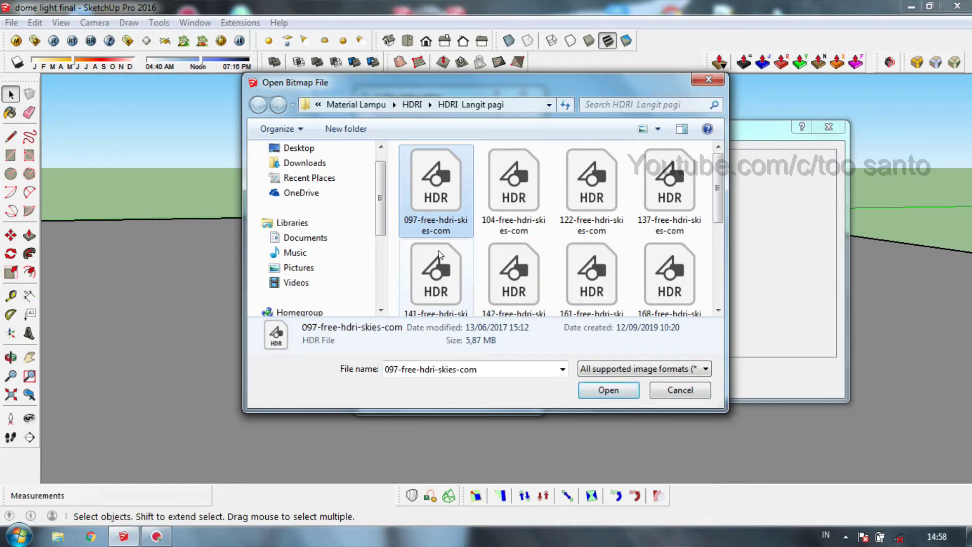
pyautogui.click(610, 393)
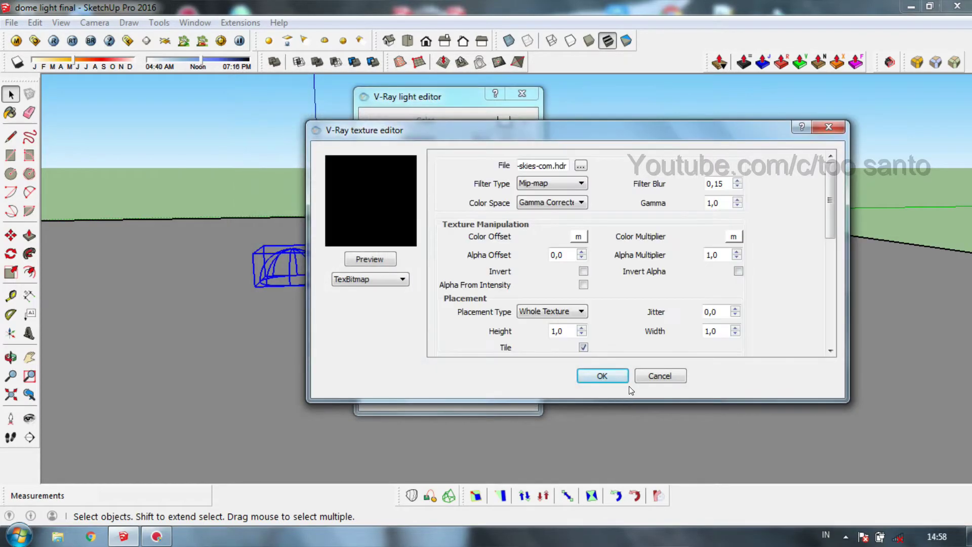
# - Set the bitmap's UVW type to UVWGenEnvironment and confirm both V-Ray editors
pyautogui.moveTo(831, 200); pyautogui.dragTo(829, 293)
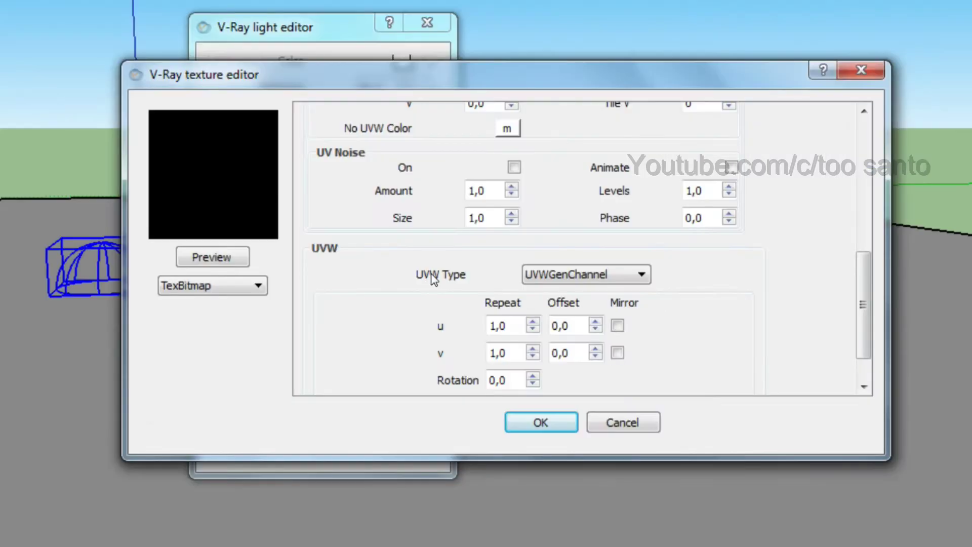
pyautogui.click(595, 281)
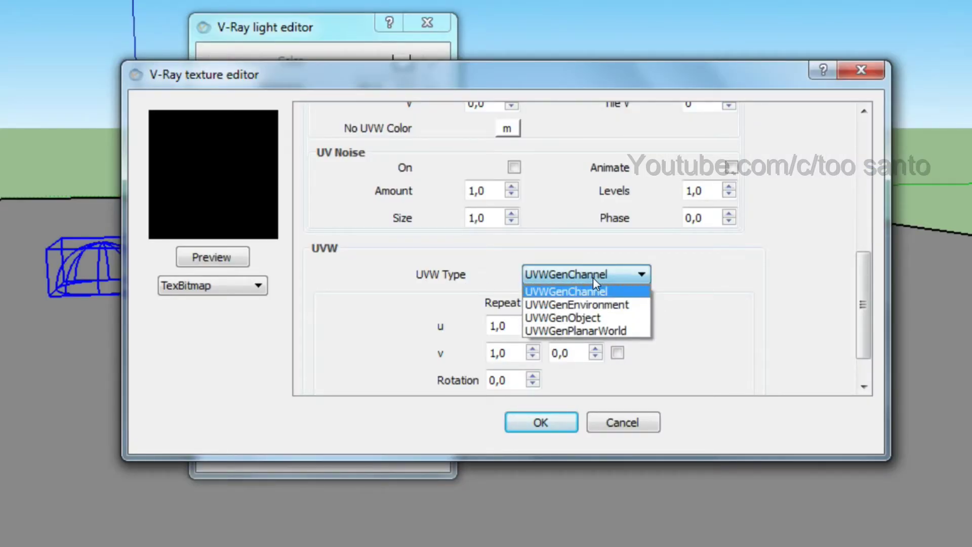
pyautogui.click(605, 305)
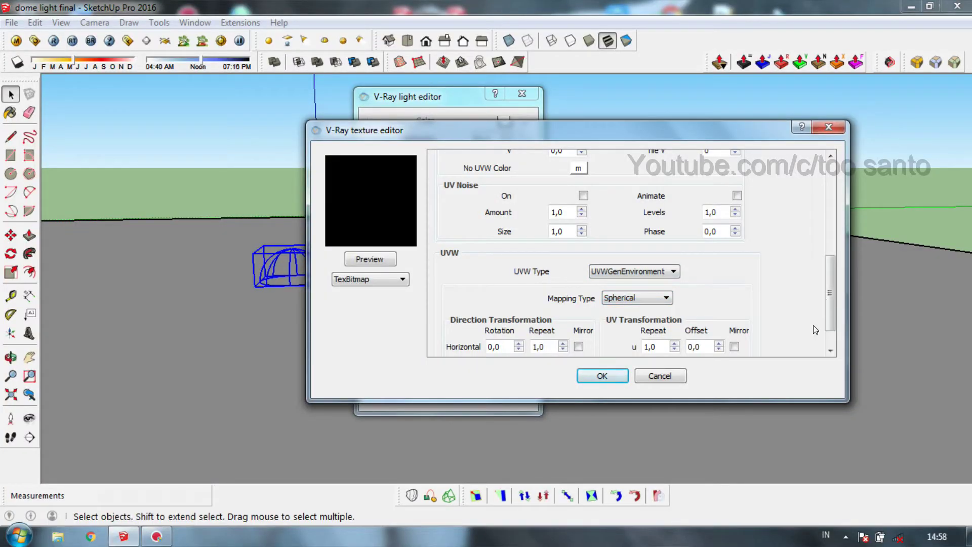
pyautogui.click(610, 373)
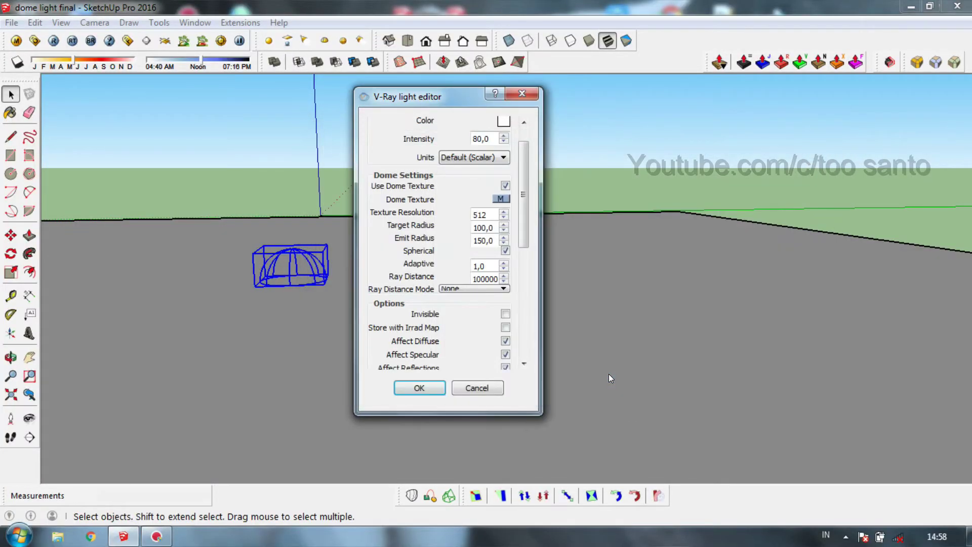
pyautogui.click(419, 388)
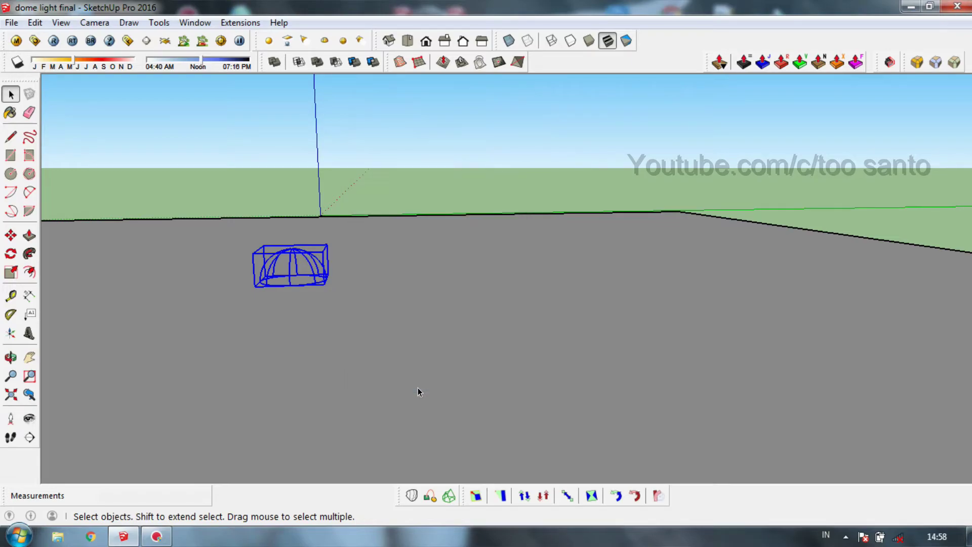
# - Render the scene with V-Ray showing the HDRI sky, then minimise the render windows
pyautogui.keyDown('shift'); pyautogui.moveTo(419, 392); pyautogui.dragTo(445, 393, button='middle'); pyautogui.keyUp('shift')
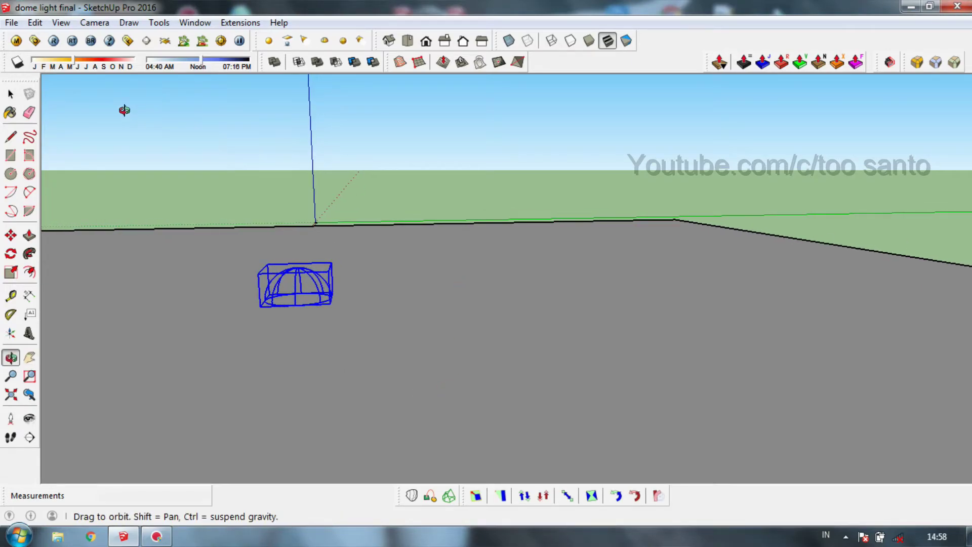
pyautogui.click(58, 39)
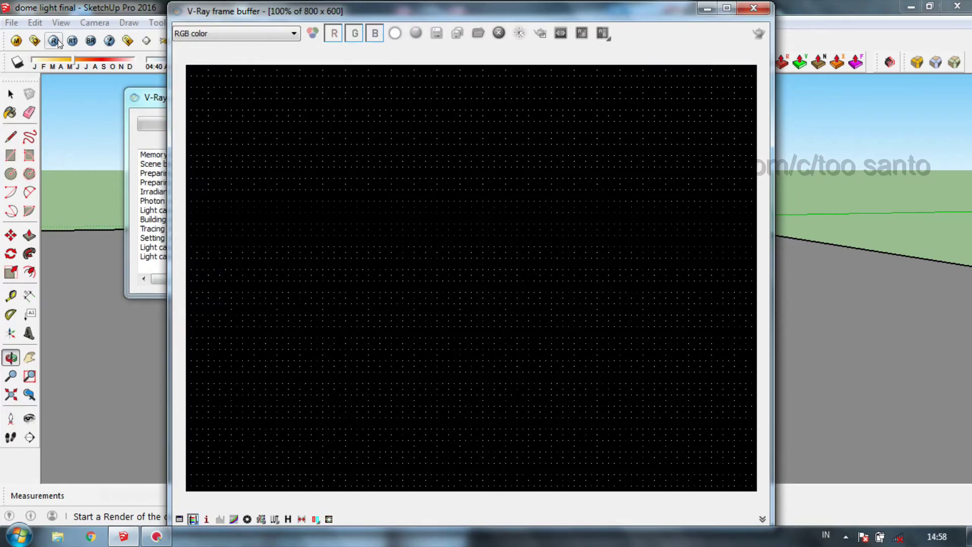
pyautogui.moveTo(531, 11); pyautogui.dragTo(429, 11)
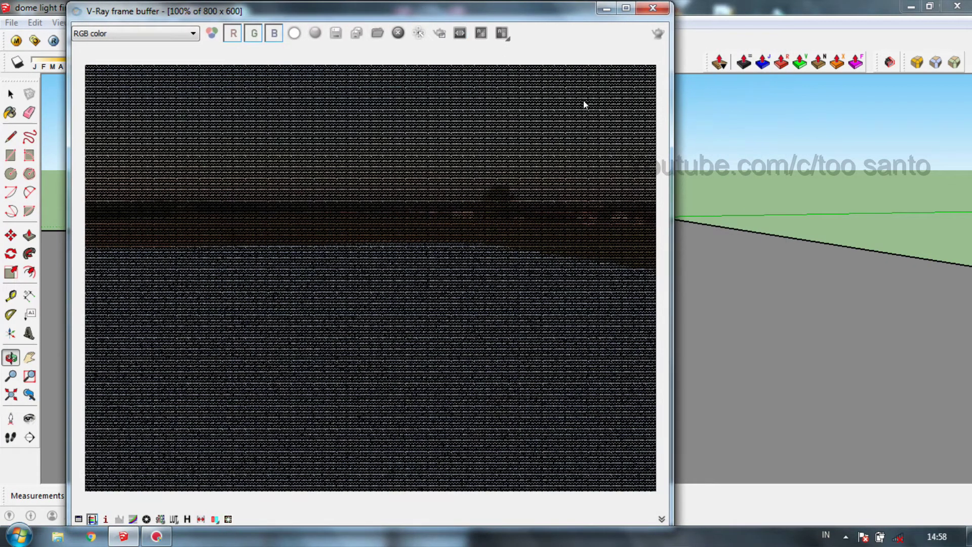
pyautogui.moveTo(670, 159); pyautogui.dragTo(719, 161)
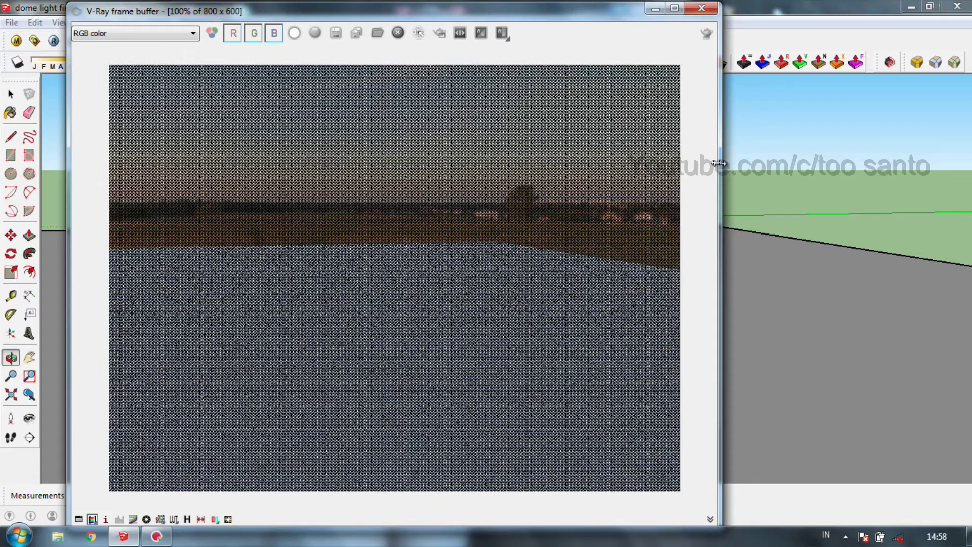
pyautogui.moveTo(552, 13); pyautogui.dragTo(598, 11)
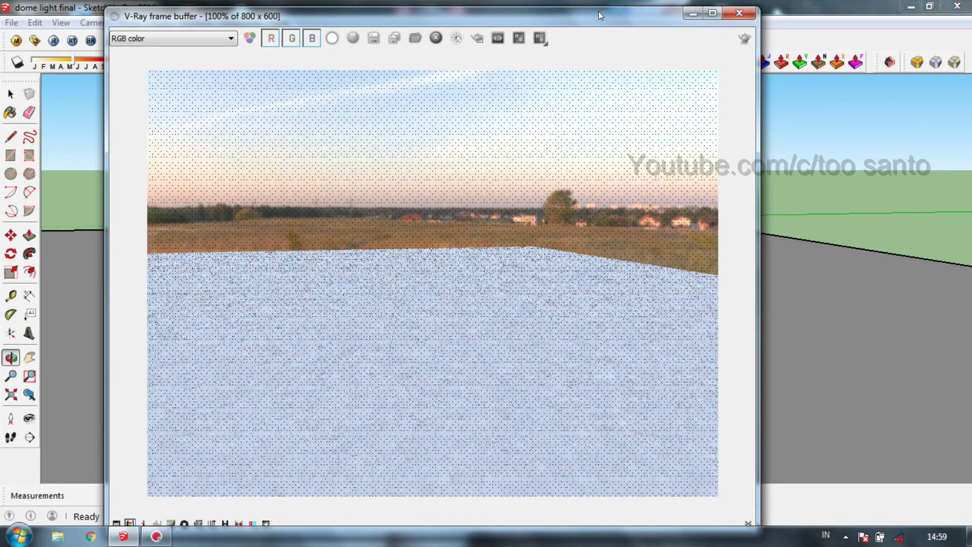
pyautogui.click(693, 13)
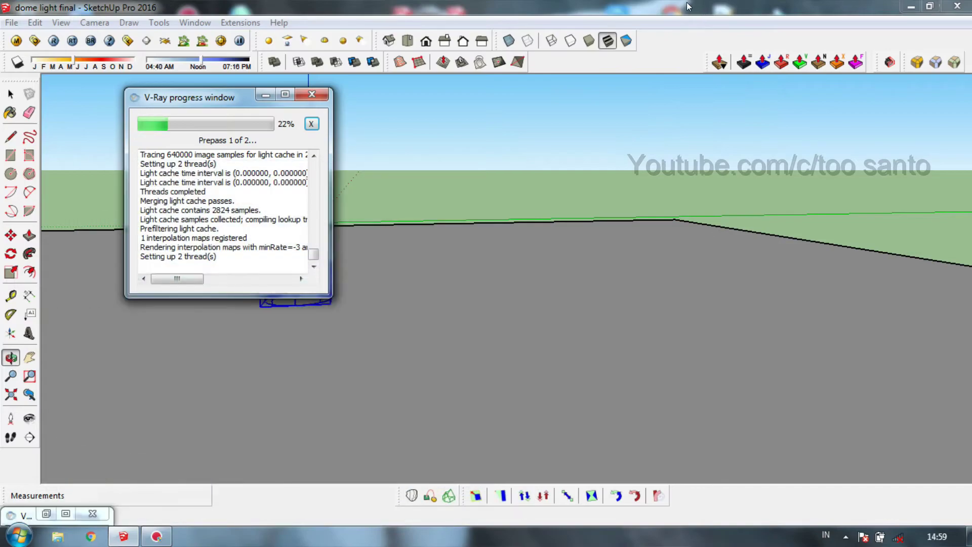
pyautogui.click(315, 100)
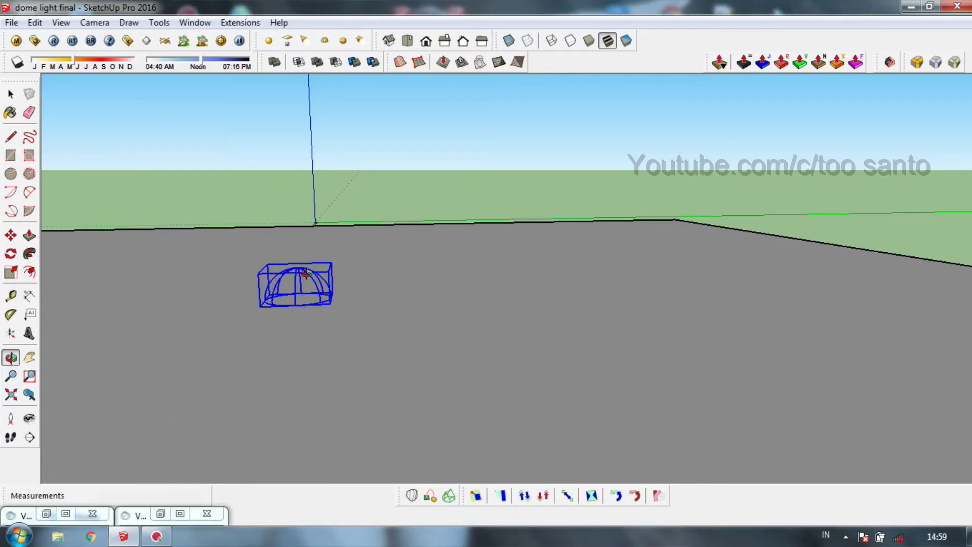
# - Recheck the dome light's Intensity of 80,0 in Edit light, then maximise the V-Ray progress log
pyautogui.press('space')
pyautogui.rightClick(307, 270)
pyautogui.moveTo(370, 509)
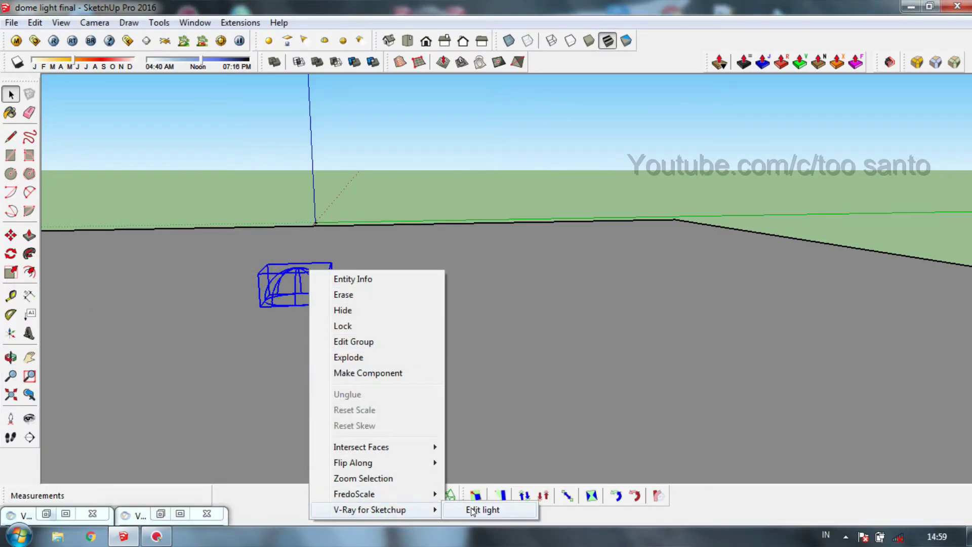
pyautogui.click(481, 510)
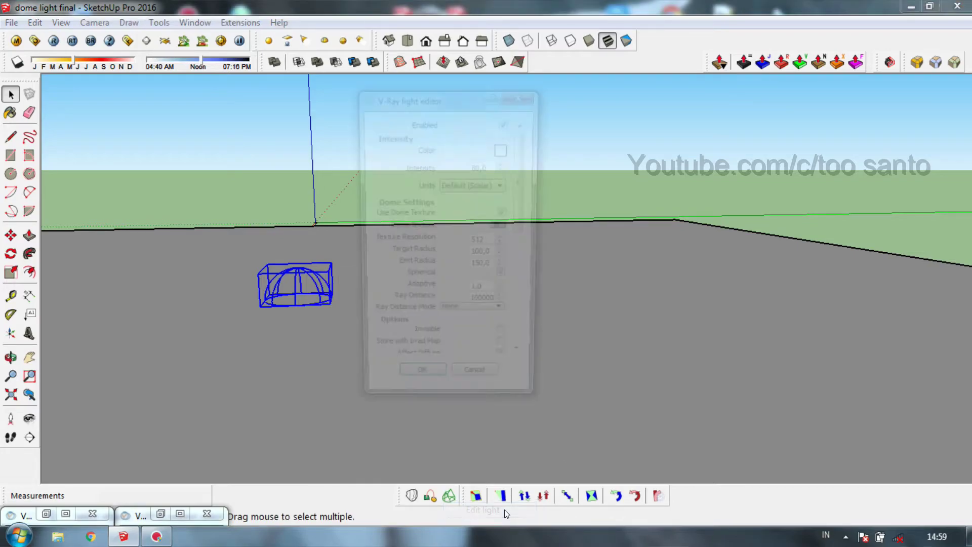
pyautogui.moveTo(486, 167); pyautogui.dragTo(460, 165)
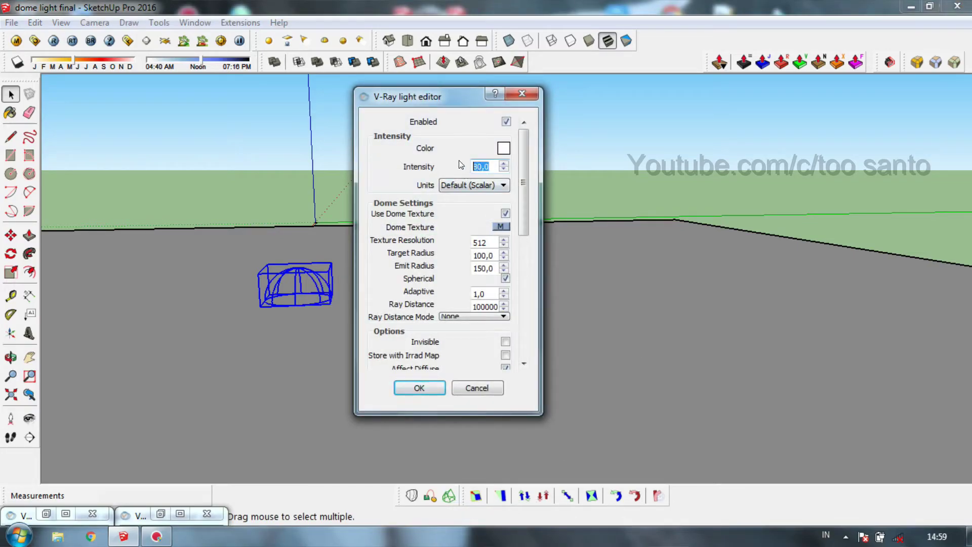
pyautogui.click(489, 166)
pyautogui.moveTo(522, 161); pyautogui.dragTo(525, 193)
pyautogui.click(417, 389)
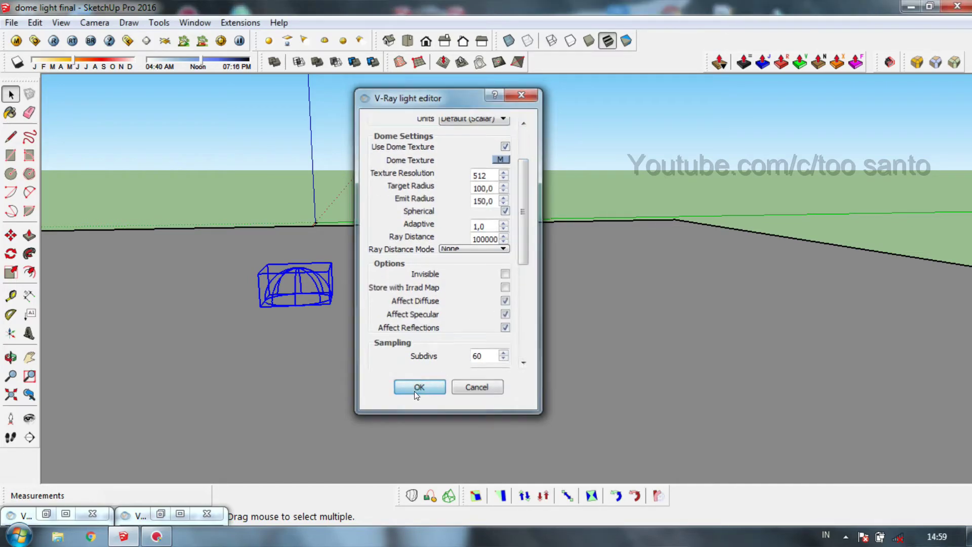
pyautogui.click(178, 519)
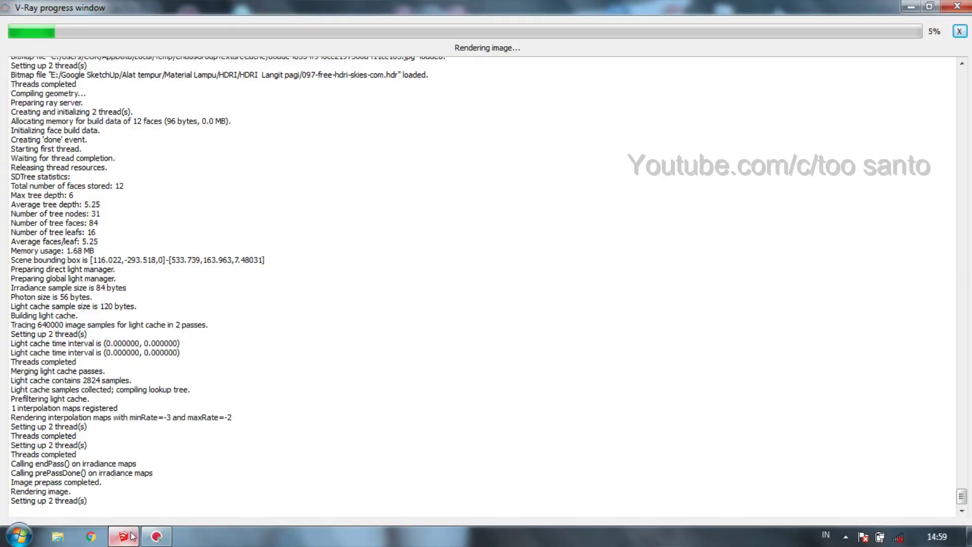
# - Hide the progress log and bring the V-Ray frame buffer forward, showing the sunset field sky render
pyautogui.click(911, 6)
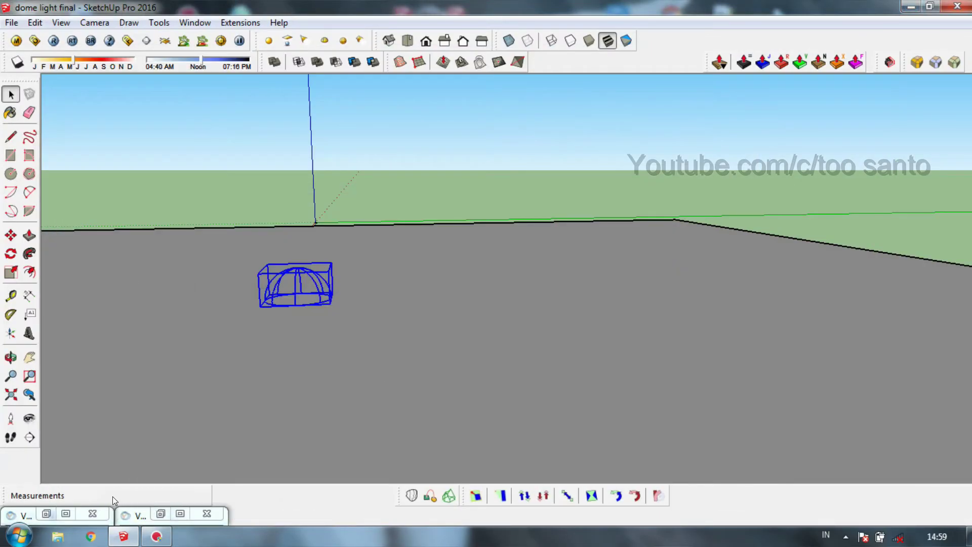
pyautogui.click(55, 511)
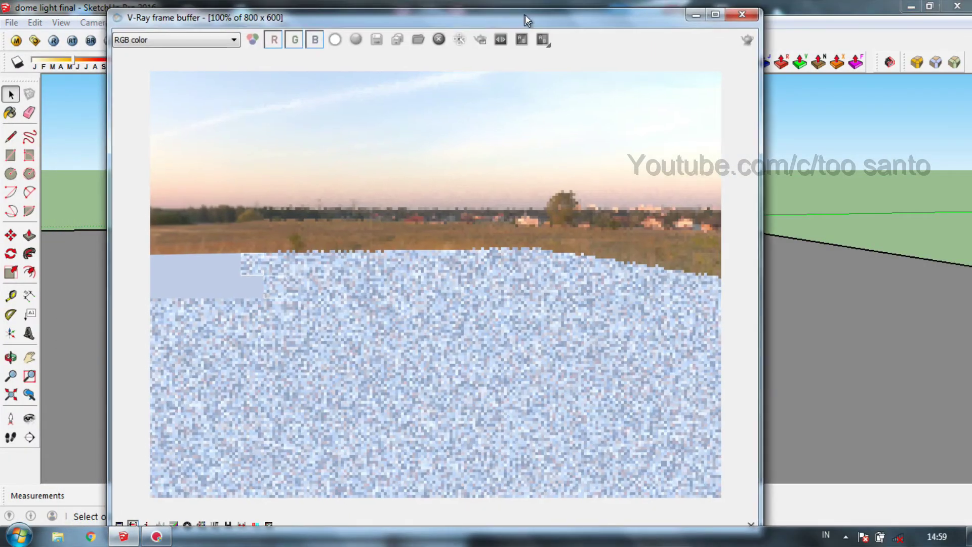
pyautogui.moveTo(526, 15); pyautogui.dragTo(546, 14)
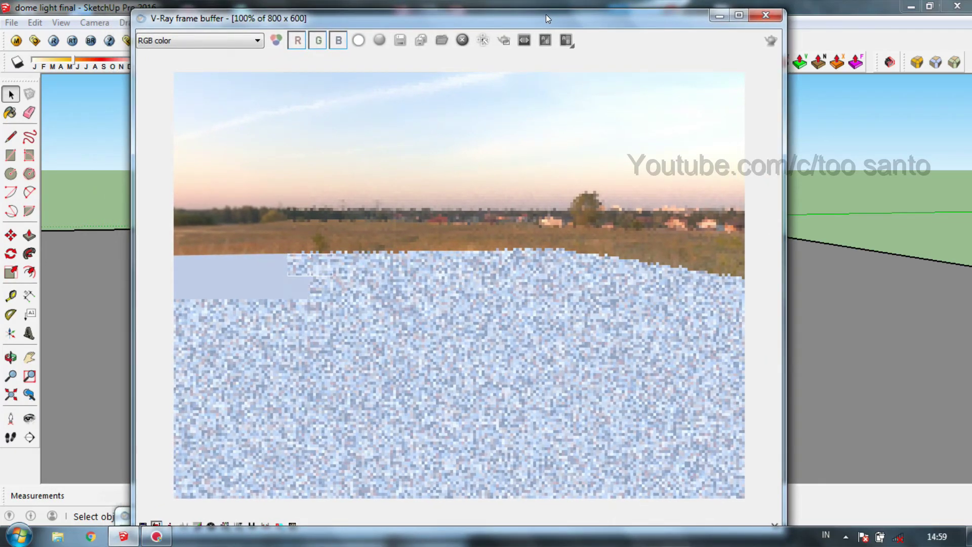